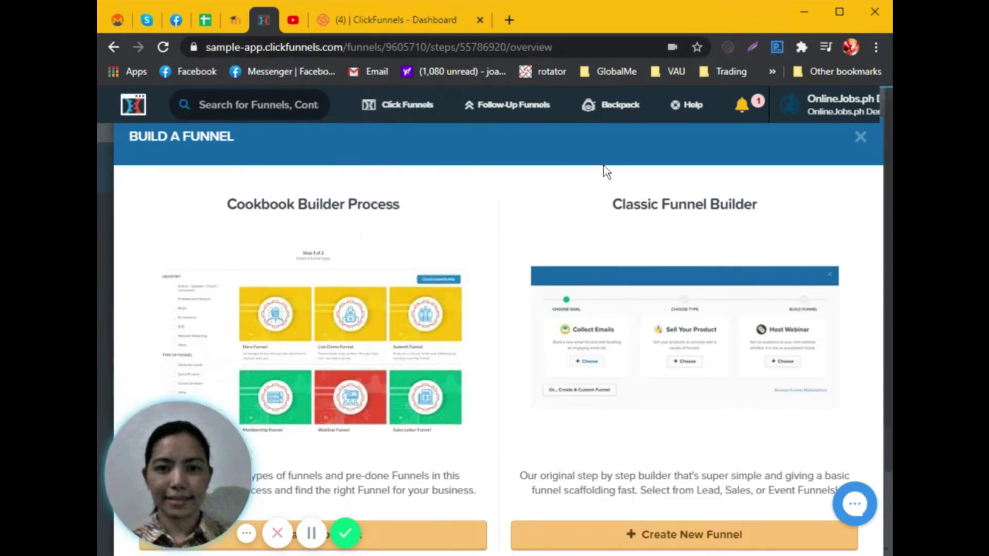
# - Start a new funnel with the Classic Funnel Builder and maximize the browser window
pyautogui.moveTo(397, 111)
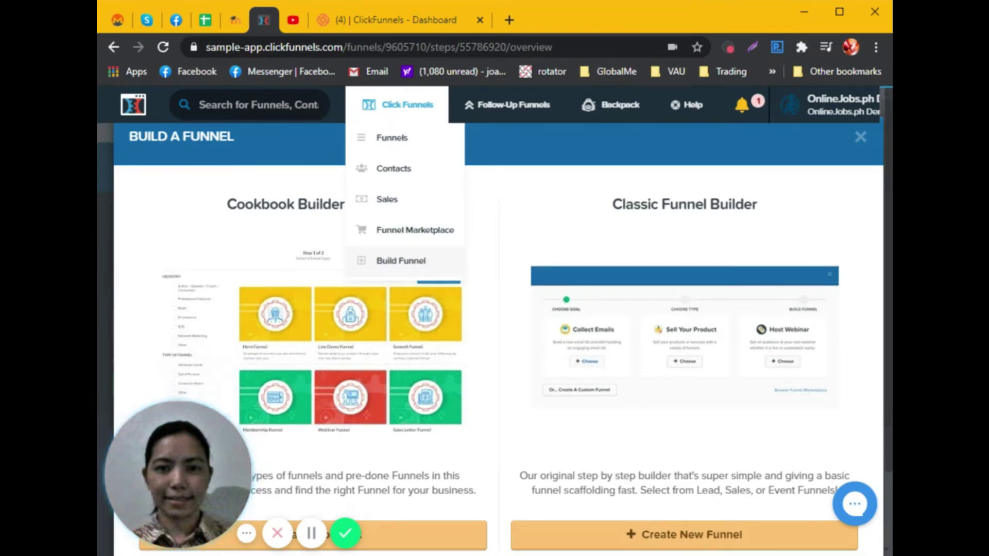
pyautogui.click(404, 266)
pyautogui.moveTo(864, 124)
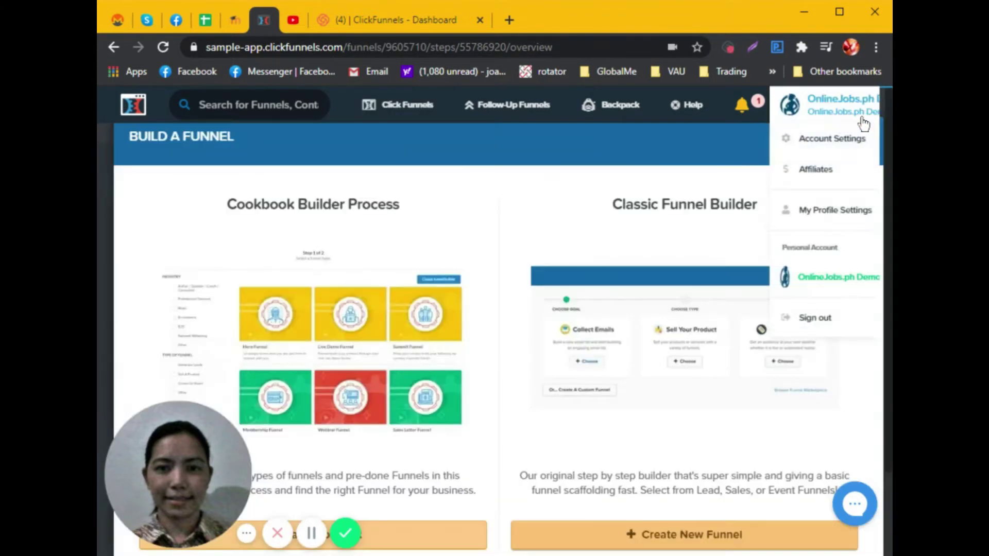
pyautogui.click(839, 12)
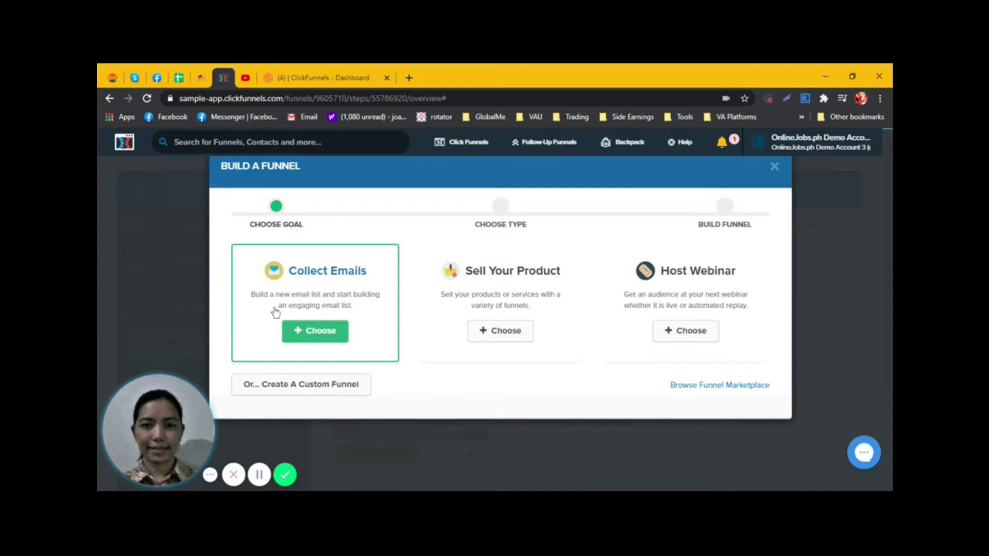
# - Choose Collect Emails, name the funnel 'How to Trade in Stocks' with group tag 'Trading', and build it
pyautogui.click(310, 332)
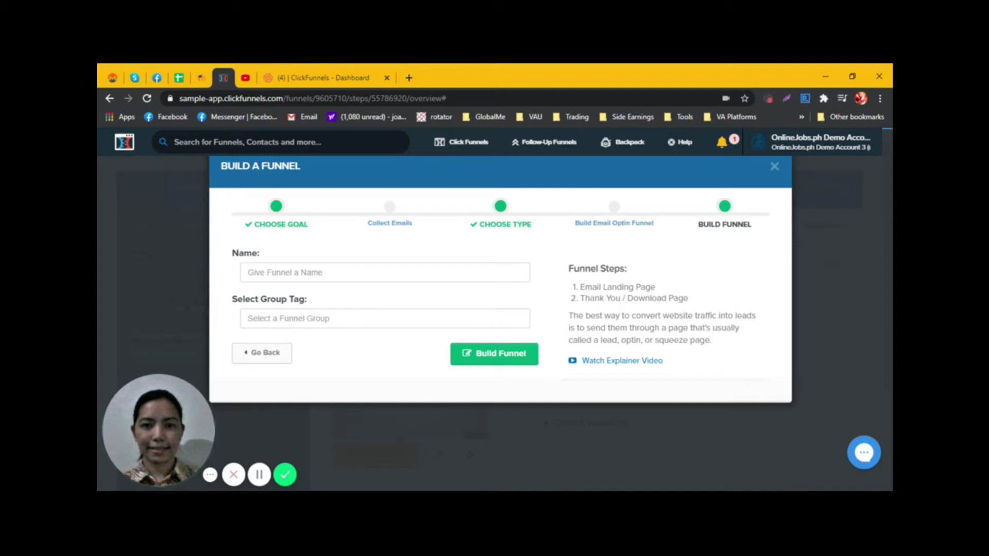
pyautogui.click(248, 273)
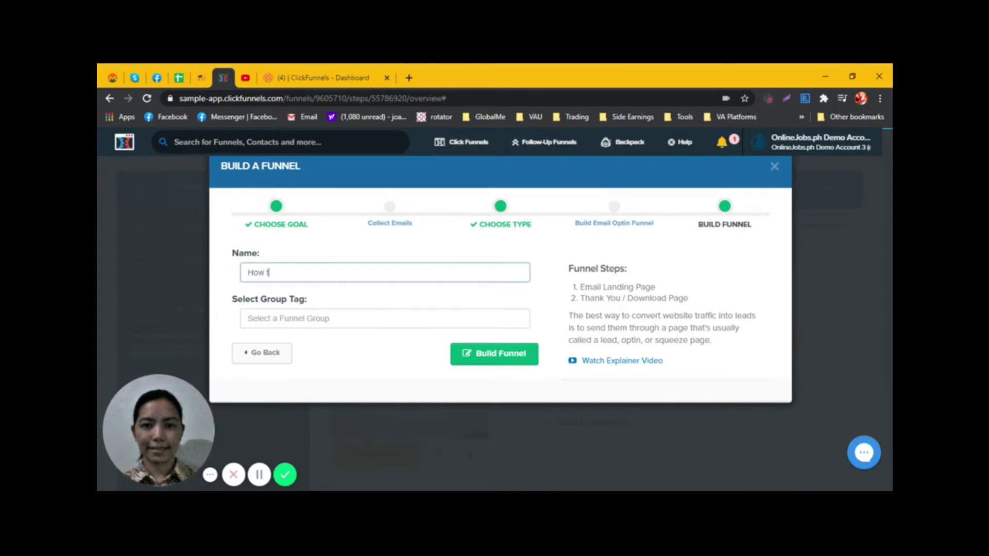
pyautogui.write('How to Trade in Stocks')
pyautogui.click(384, 318)
pyautogui.write('Trading')
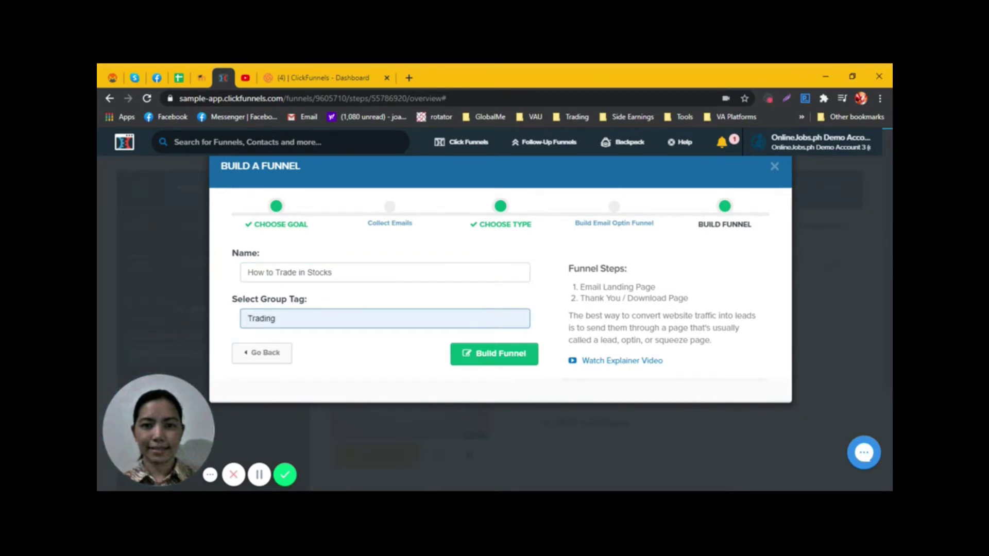
pyautogui.click(523, 354)
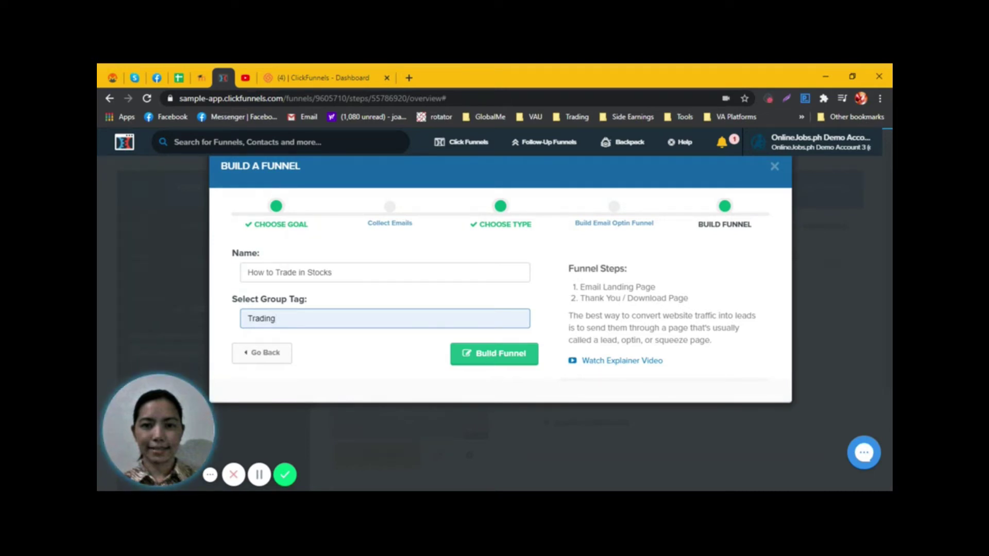
pyautogui.click(493, 356)
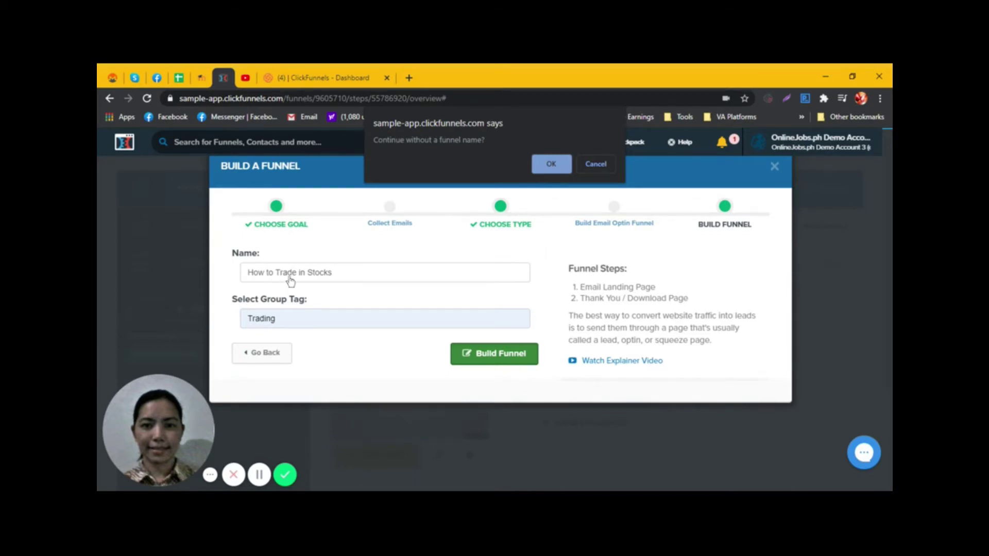
# - Confirm the funnel build and scroll the Email Optin Templates down to Dark Optin Box
pyautogui.click(549, 166)
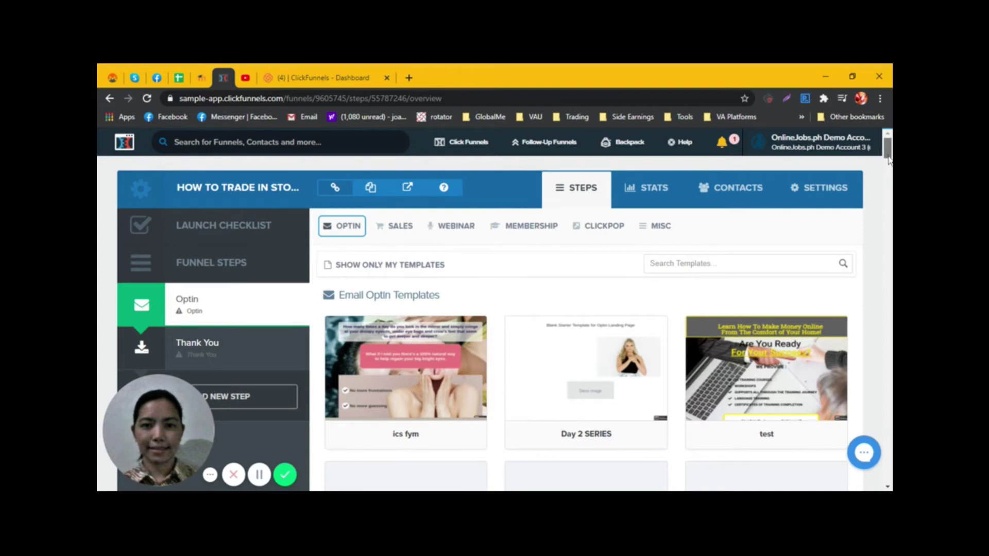
pyautogui.moveTo(887, 160); pyautogui.dragTo(887, 233)
pyautogui.moveTo(737, 283)
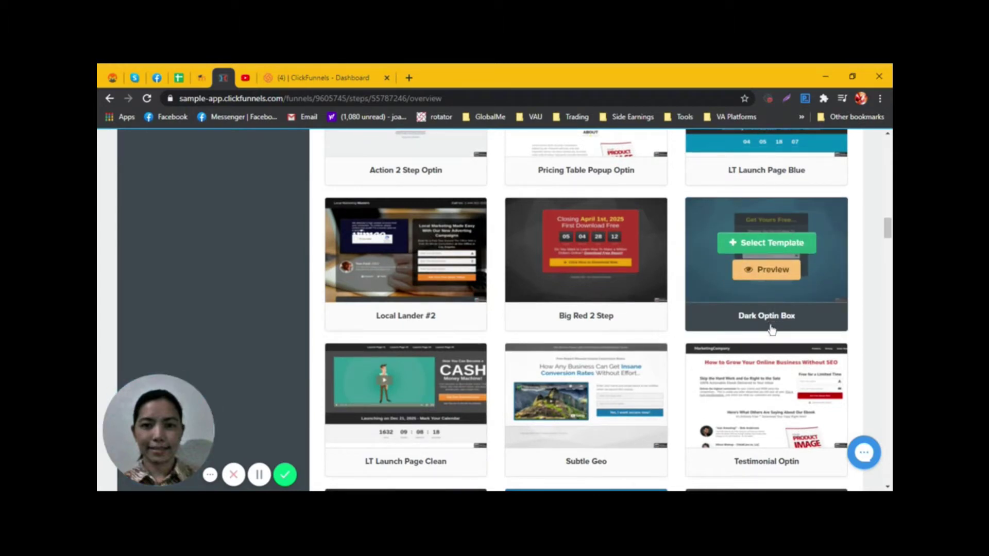
# - Apply the Dark Optin Box template to the Optin page and open it in the editor
pyautogui.click(768, 249)
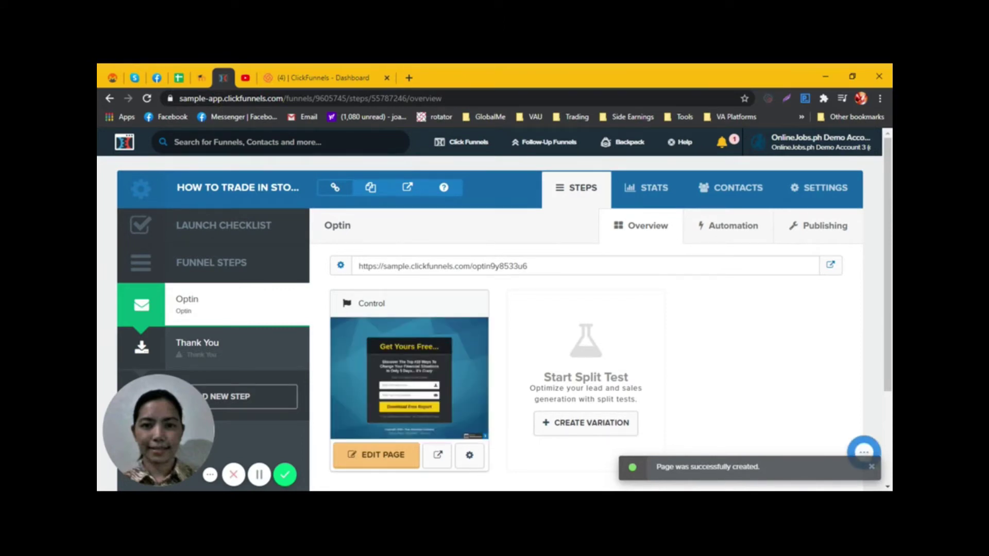
pyautogui.click(382, 462)
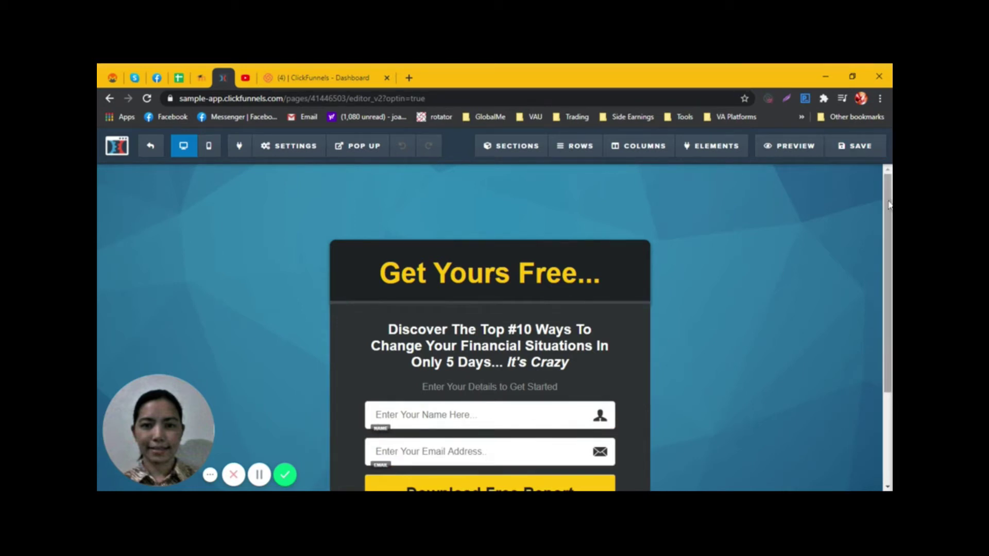
# - Replace the headline's middle phrase with 'How to Trade in Stocks'
pyautogui.moveTo(889, 205); pyautogui.dragTo(886, 253)
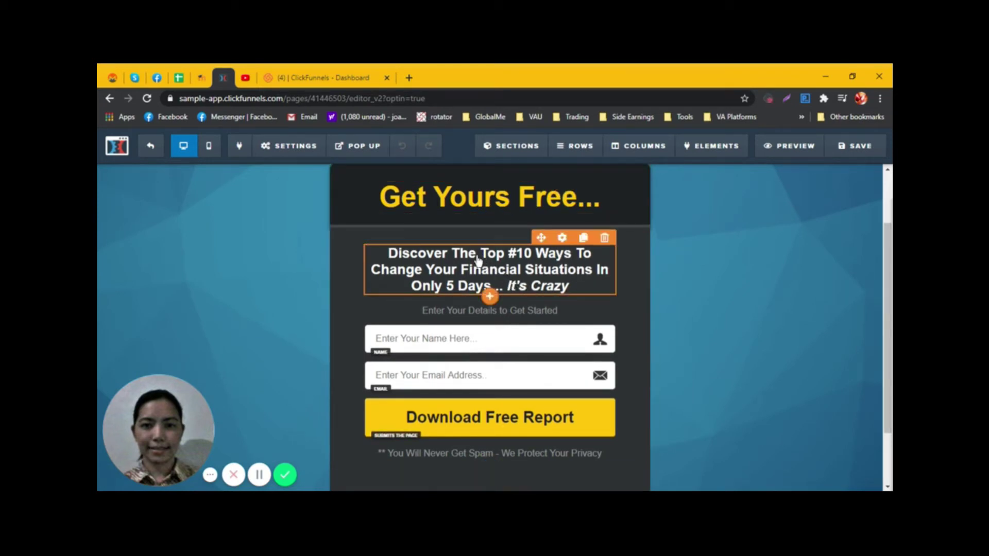
pyautogui.click(456, 256)
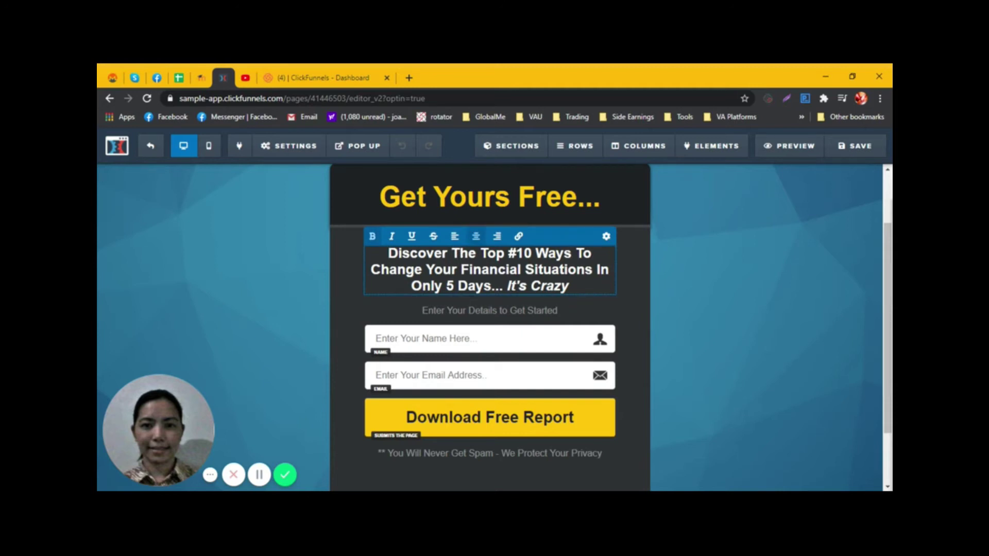
pyautogui.moveTo(452, 253); pyautogui.dragTo(593, 270)
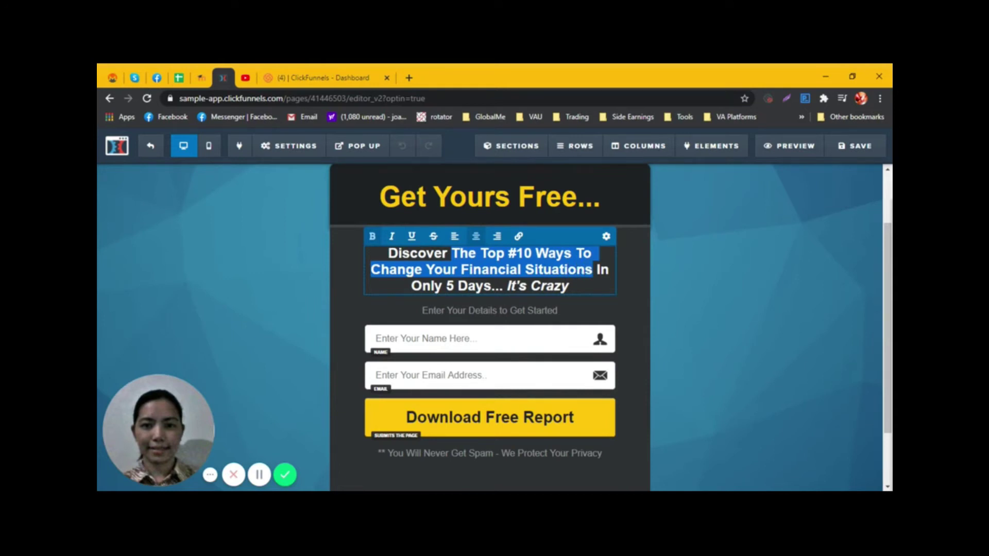
pyautogui.write('How t')
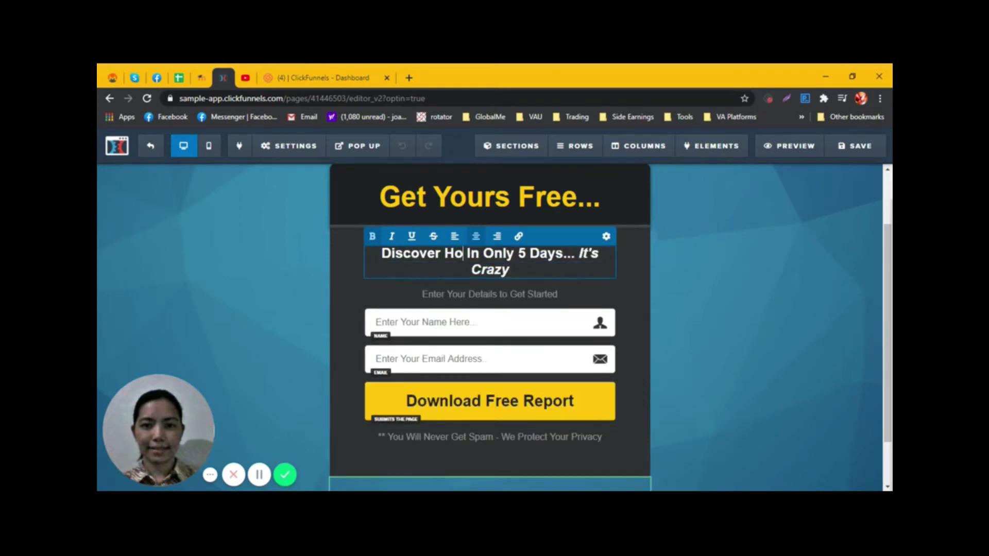
pyautogui.write('o ')
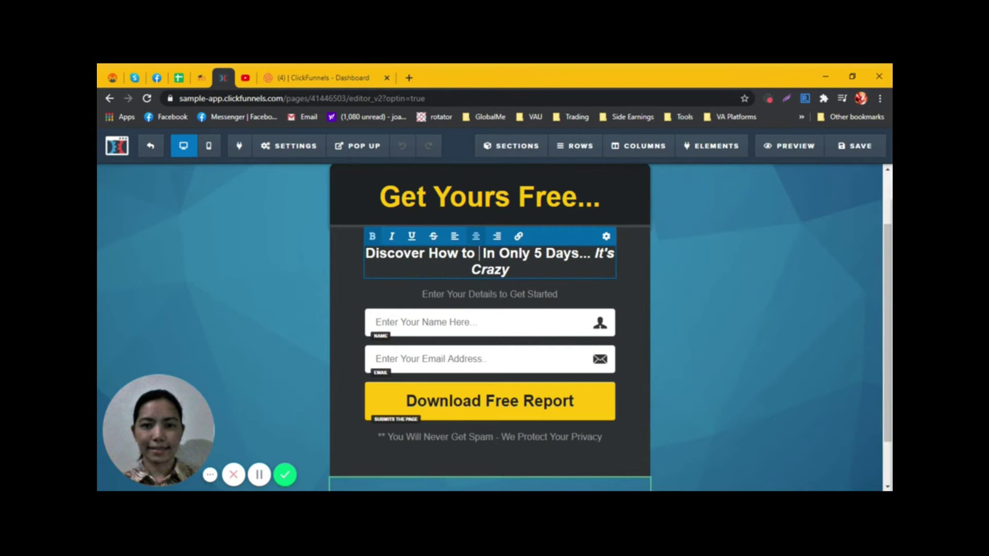
pyautogui.write('Trade in')
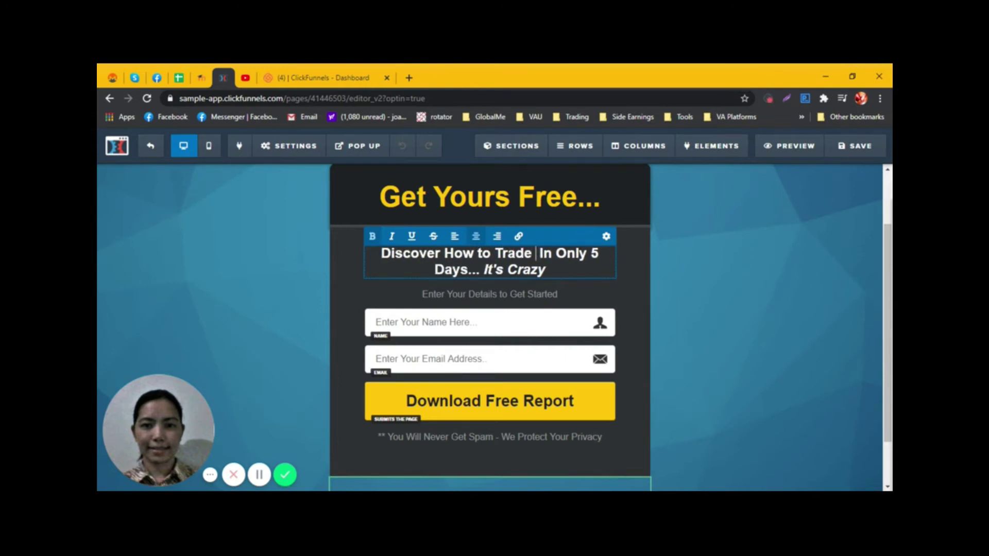
pyautogui.write(' Stoc')
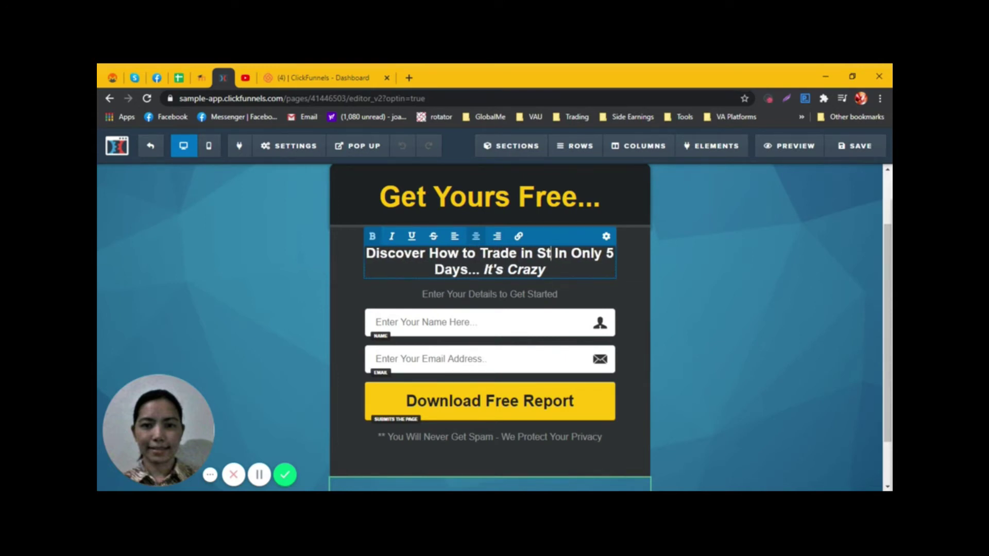
pyautogui.write('ks')
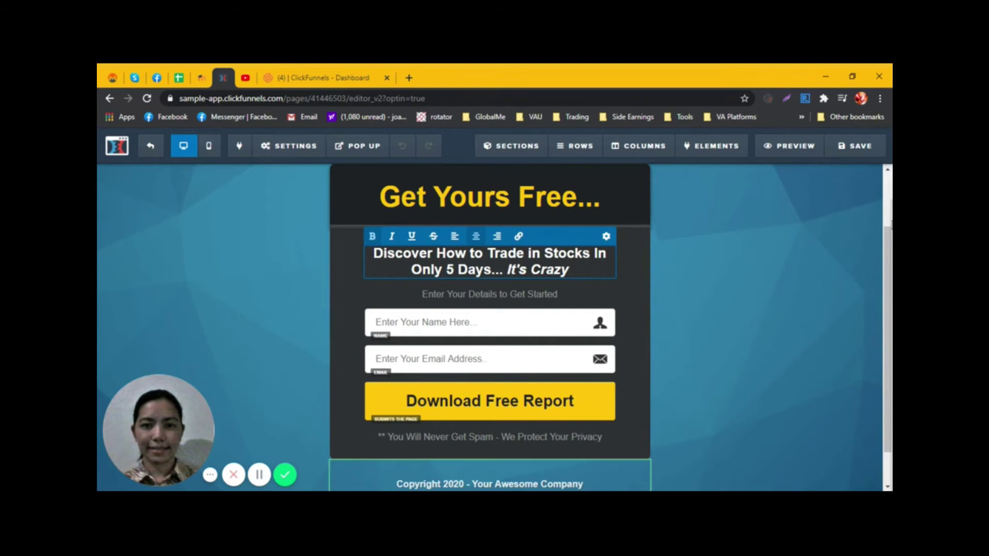
pyautogui.scroll(-1, 888, 356)
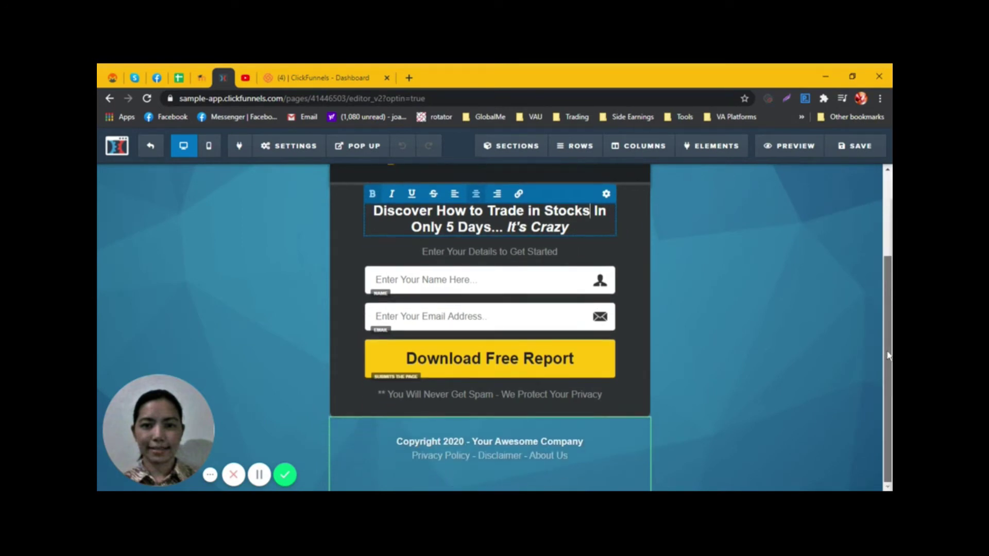
pyautogui.moveTo(888, 355); pyautogui.dragTo(858, 299)
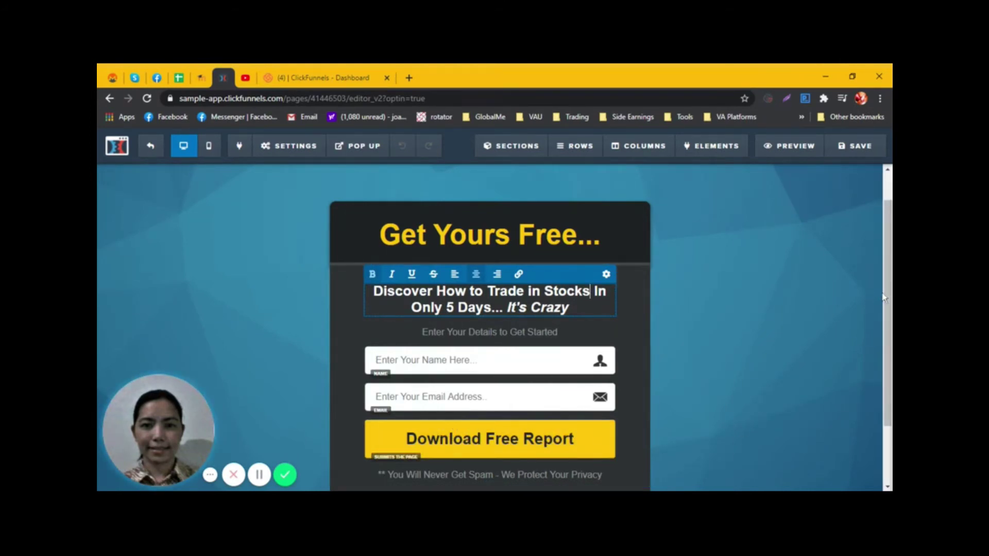
pyautogui.scroll(-1, 512, 350)
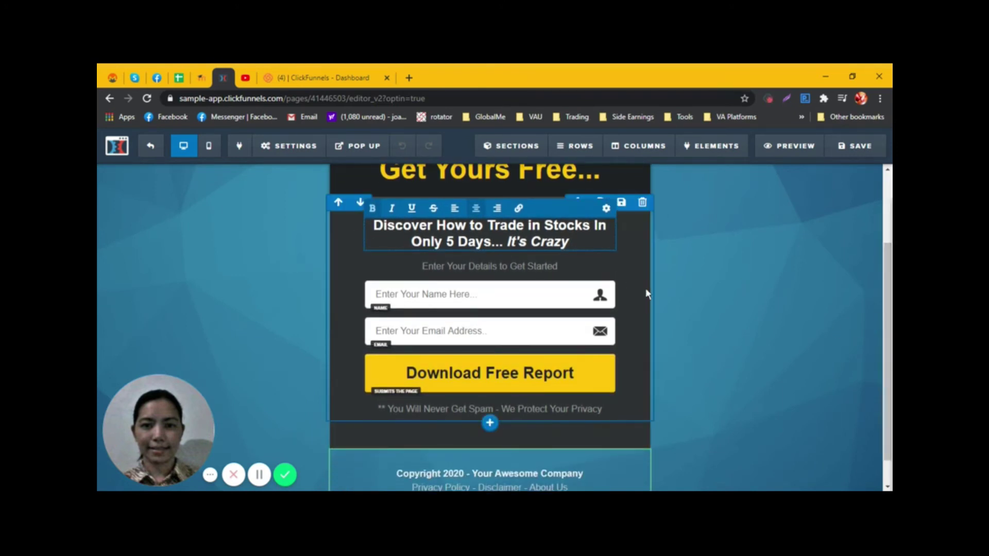
# - Save the optin page, dismiss the SEO Meta Data panel, and preview the page
pyautogui.click(864, 148)
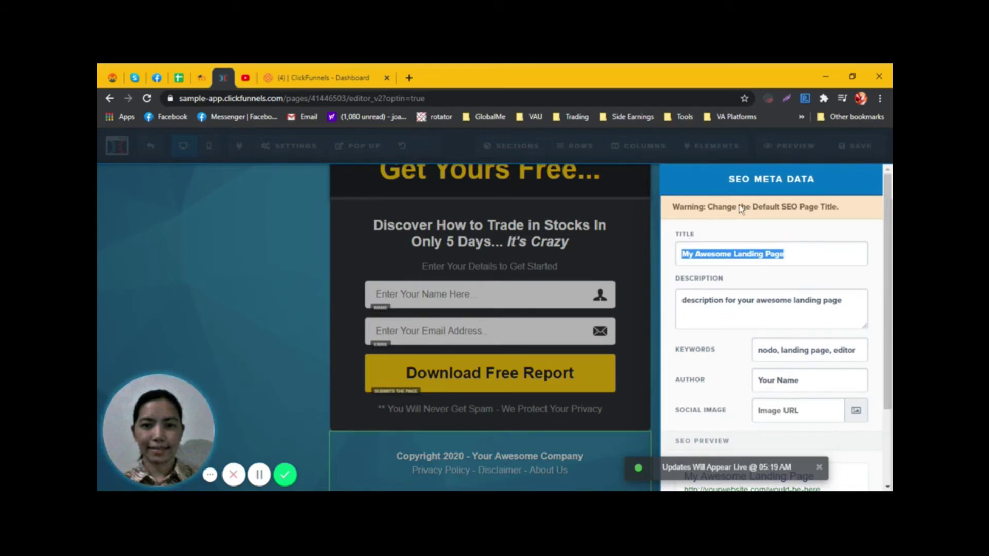
pyautogui.click(654, 222)
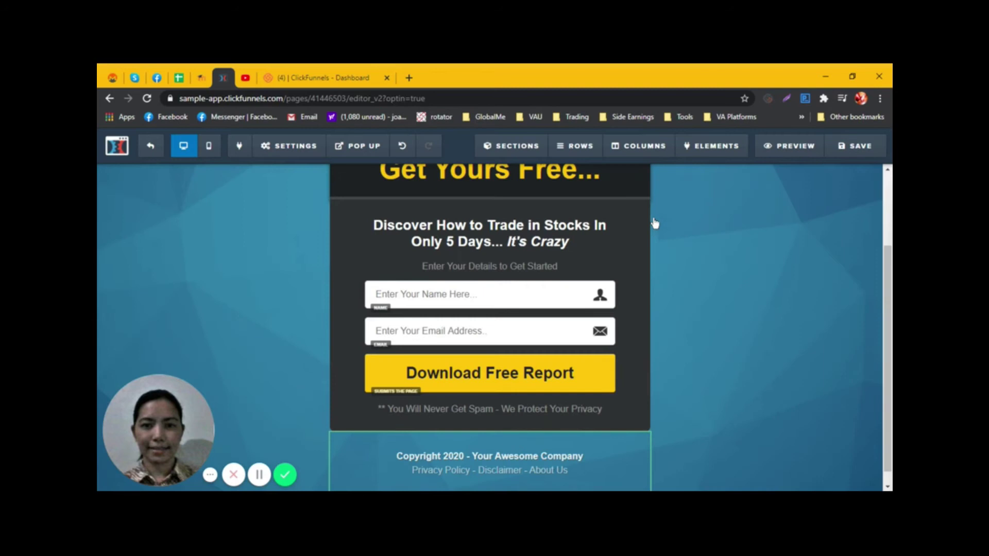
pyautogui.click(796, 150)
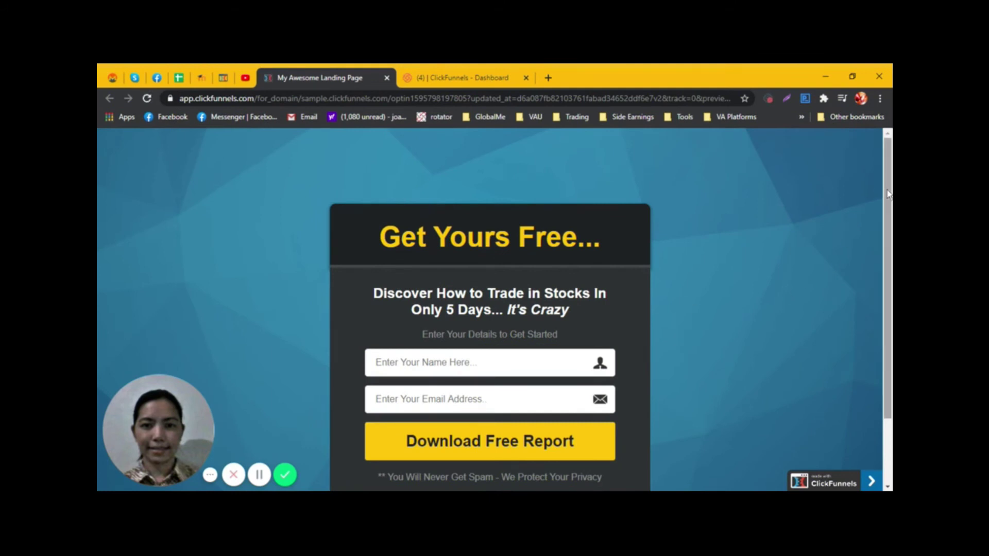
# - Close the optin preview and exit the editor back to the Thank You step templates
pyautogui.scroll(-1, 888, 221)
pyautogui.scroll(-1, 751, 219)
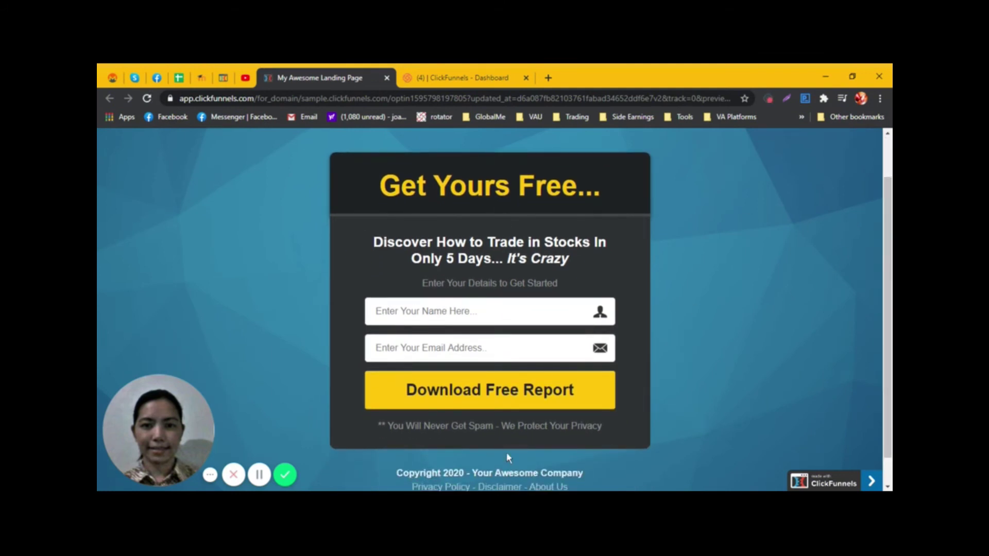
pyautogui.click(387, 79)
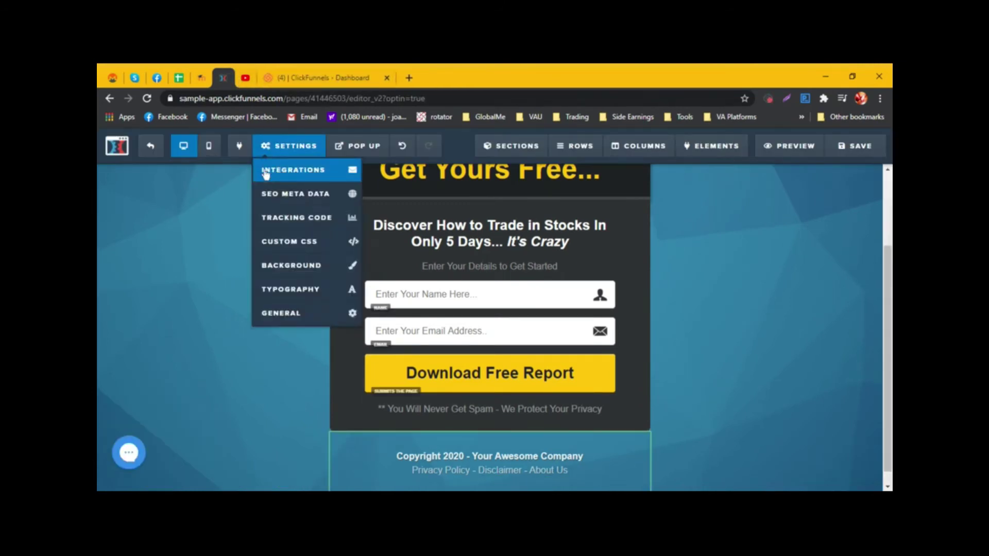
pyautogui.click(162, 148)
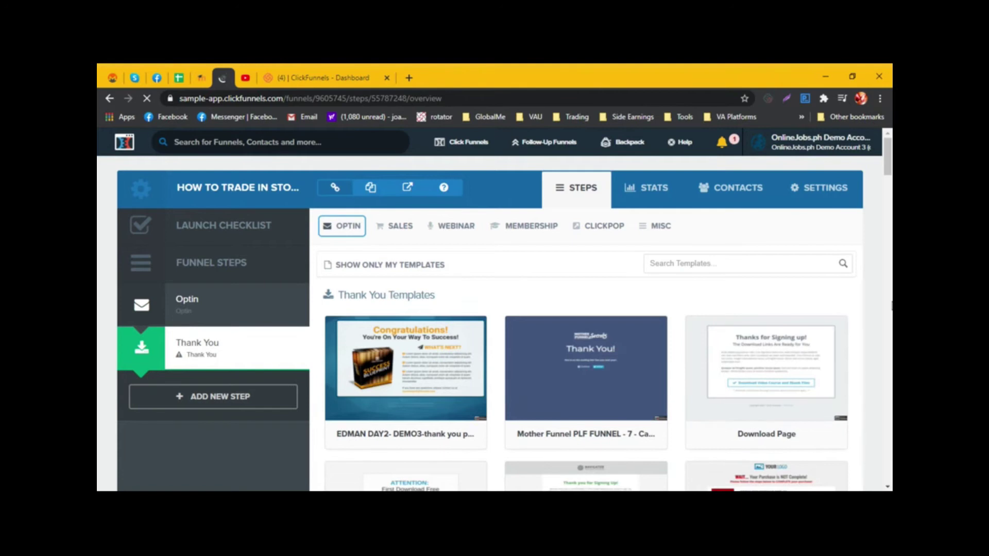
pyautogui.scroll(-1, 887, 168)
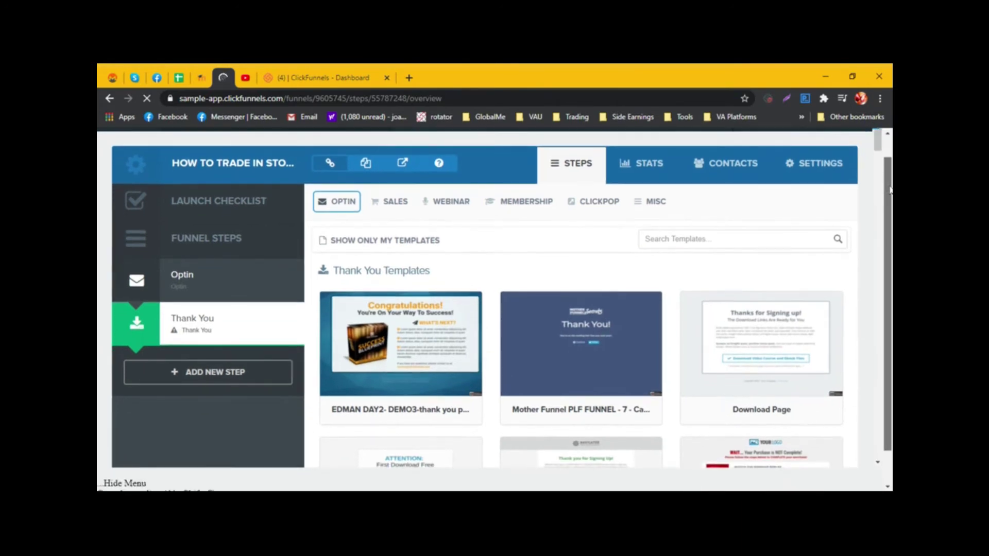
pyautogui.scroll(1, 890, 191)
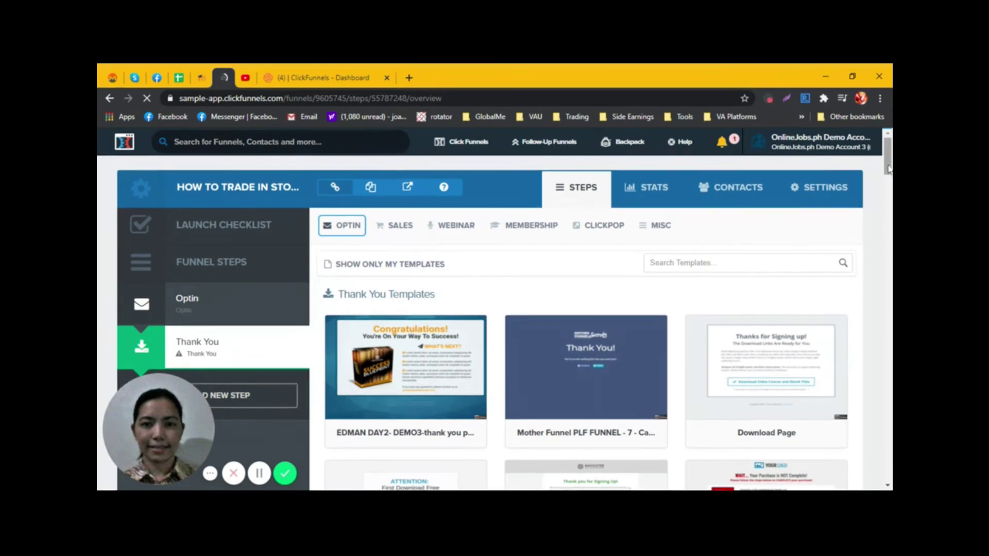
pyautogui.scroll(-3, 890, 178)
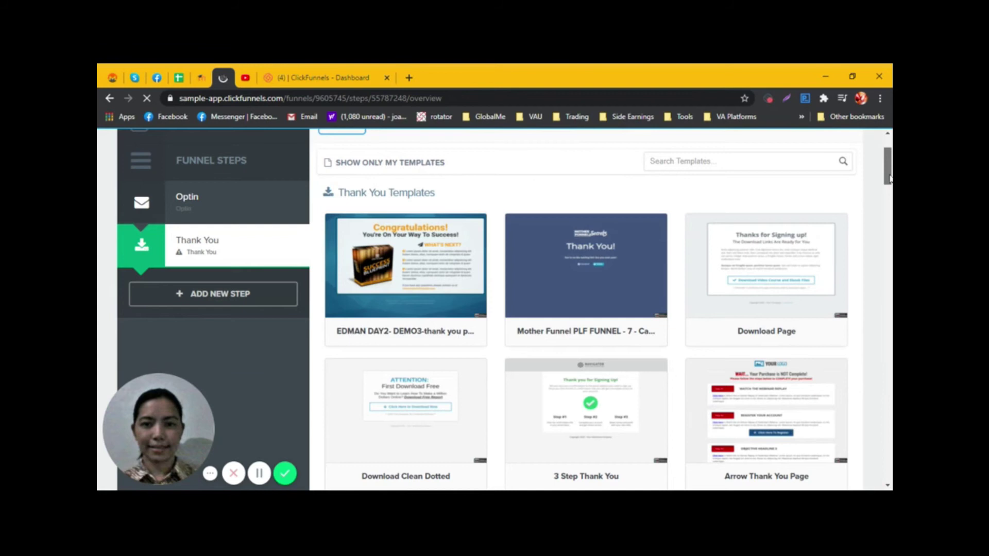
pyautogui.scroll(-7, 587, 309)
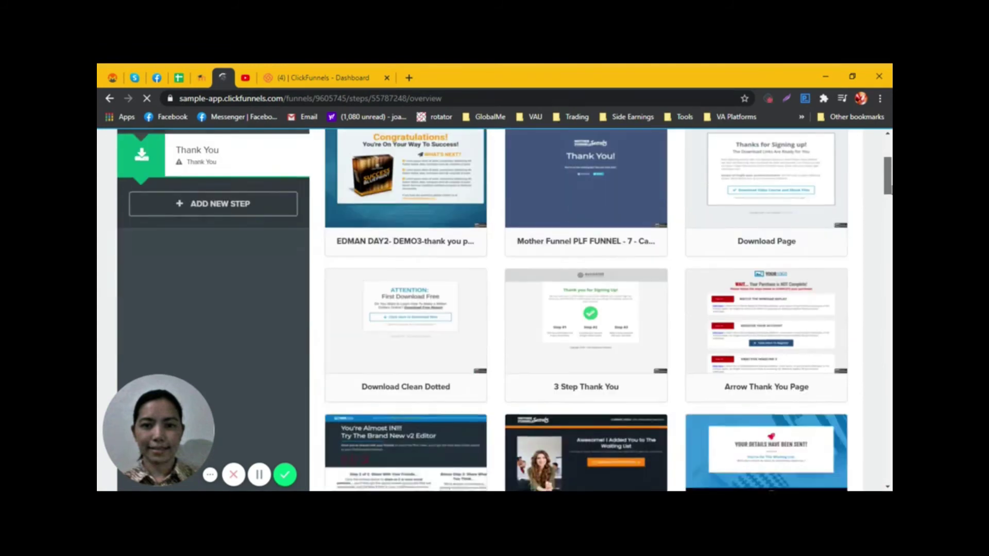
pyautogui.scroll(-8, 587, 309)
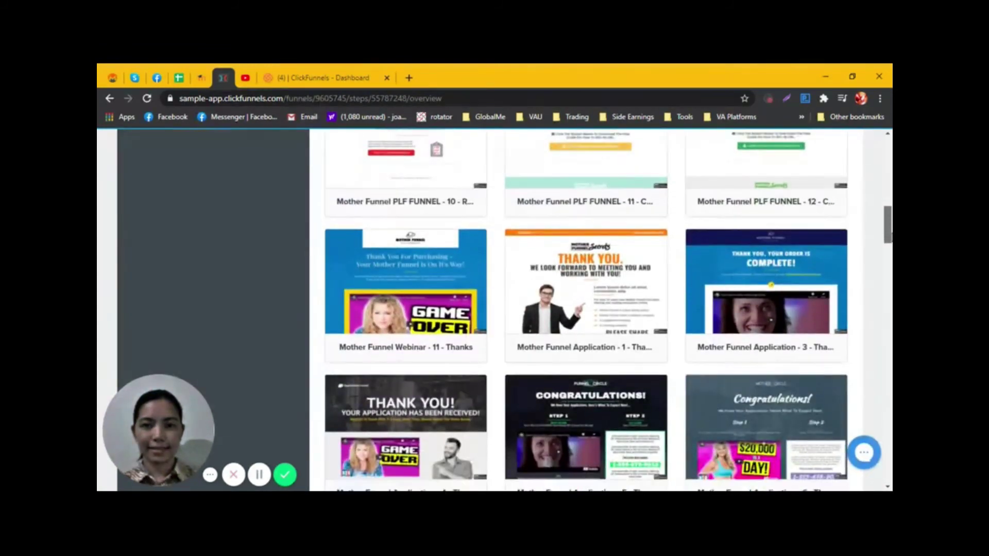
pyautogui.scroll(-3, 587, 310)
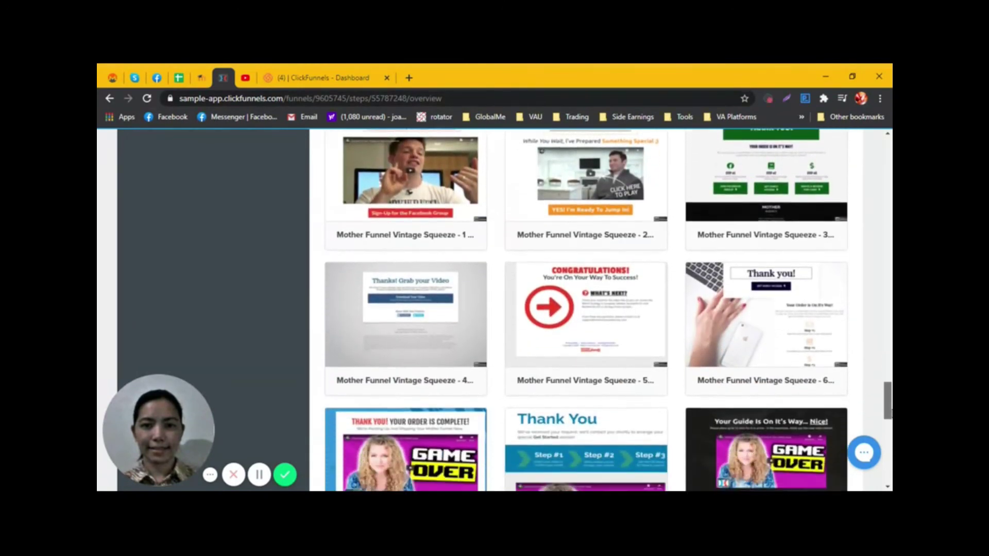
pyautogui.scroll(-6, 586, 309)
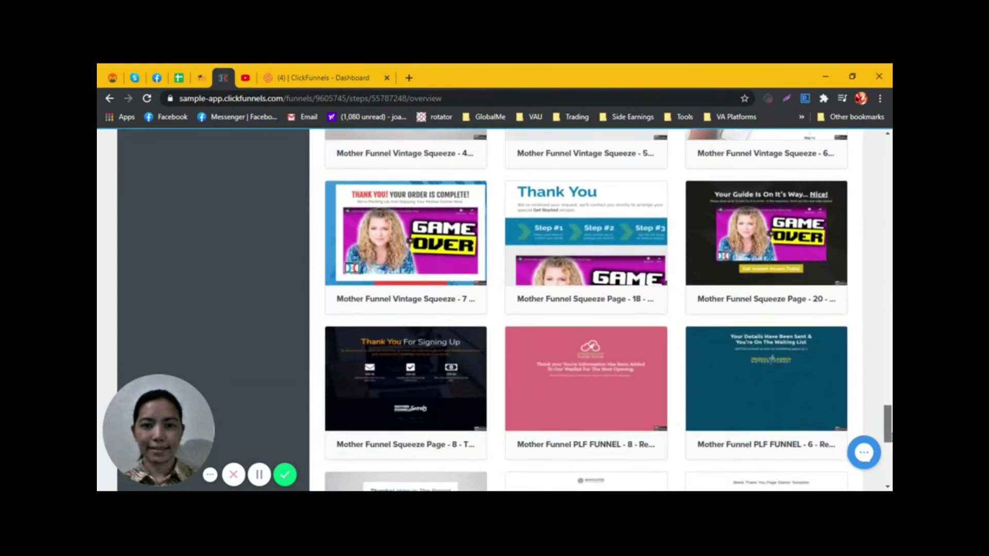
pyautogui.scroll(-1, 608, 309)
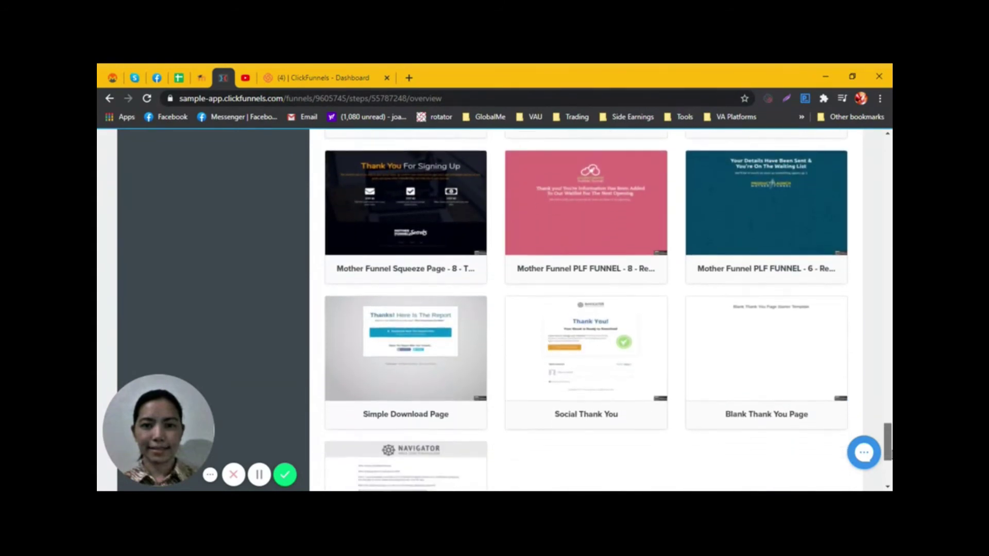
pyautogui.scroll(-2, 586, 309)
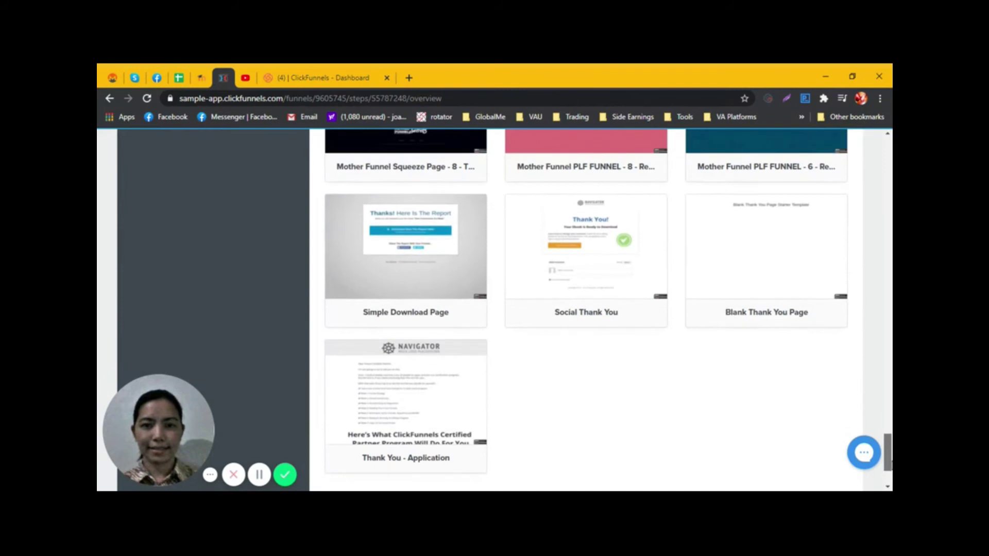
pyautogui.scroll(2, 890, 456)
pyautogui.moveTo(890, 456); pyautogui.dragTo(889, 345)
pyautogui.moveTo(783, 363)
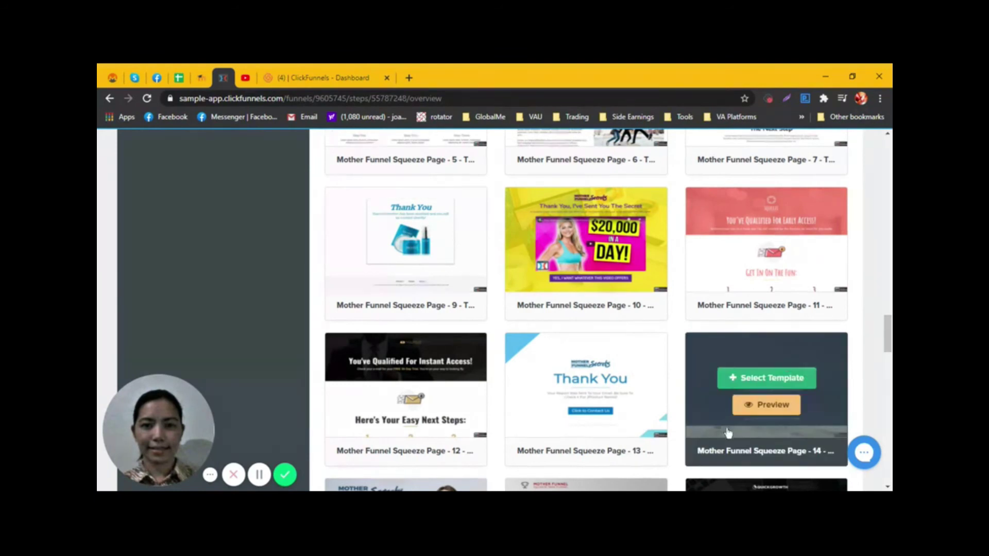
# - Apply the Squeeze Page 14 template to the Thank You step and open it in the editor
pyautogui.click(765, 380)
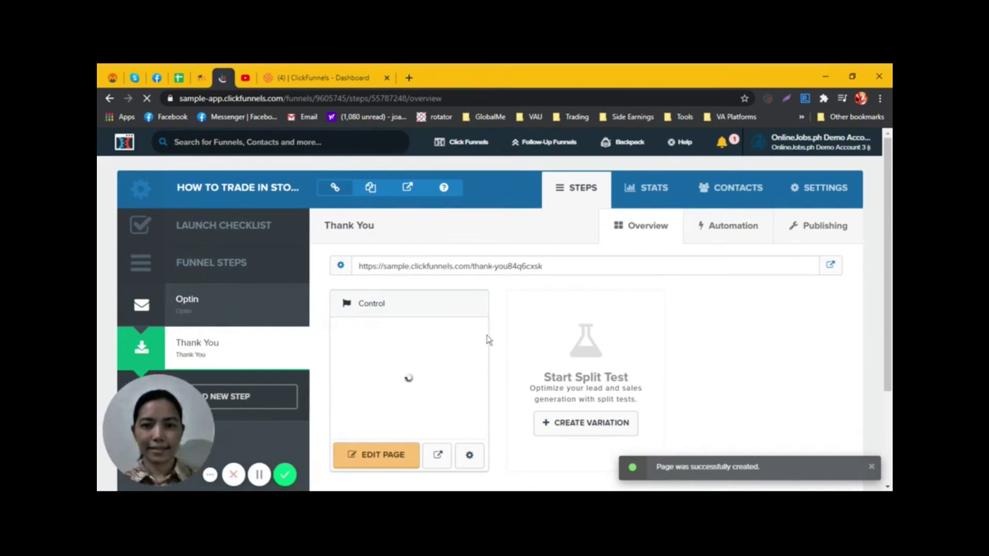
pyautogui.scroll(-1, 890, 257)
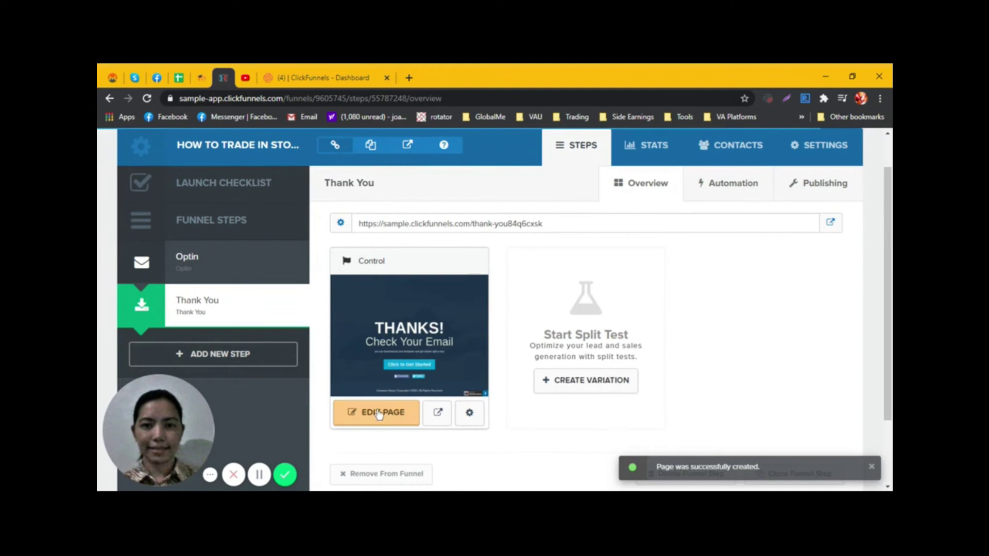
pyautogui.click(377, 413)
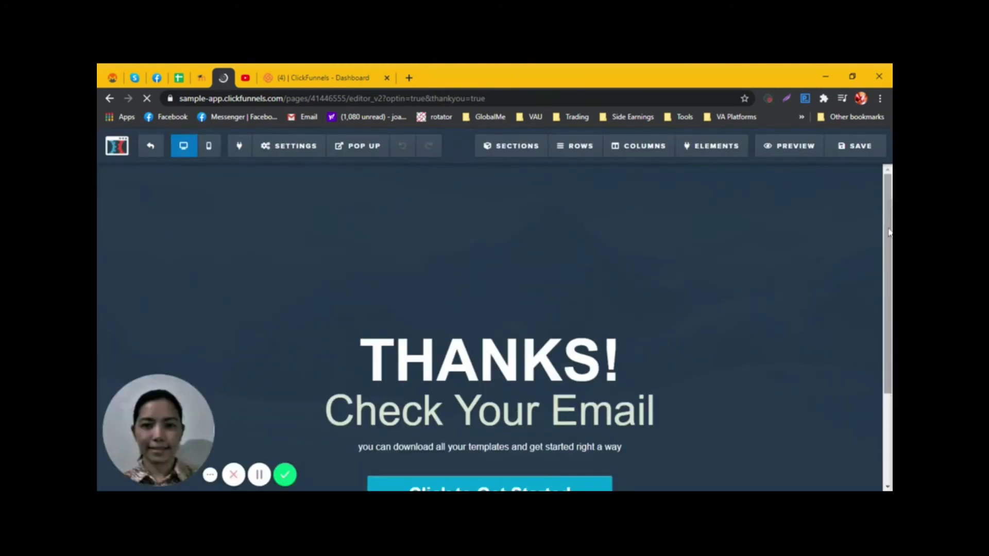
# - Delete all the subheadline text under 'Check Your Email'
pyautogui.scroll(-2, 712, 364)
pyautogui.scroll(-1, 754, 265)
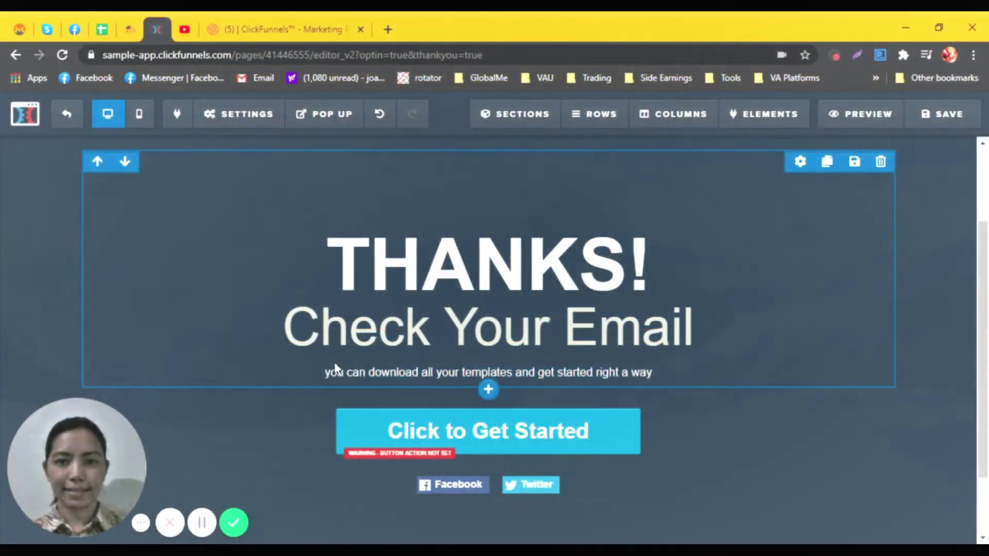
pyautogui.click(332, 370)
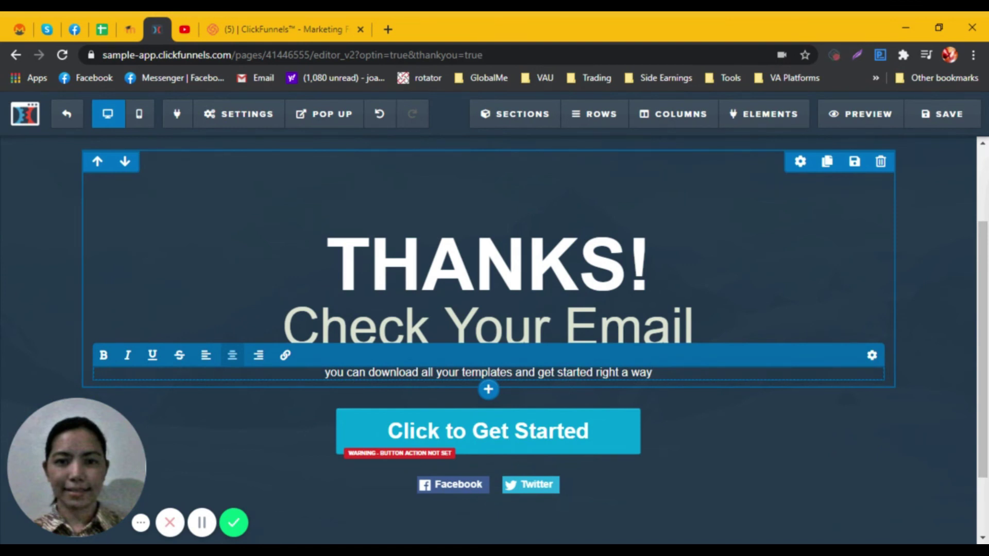
pyautogui.hotkey('ctrl', 'a')
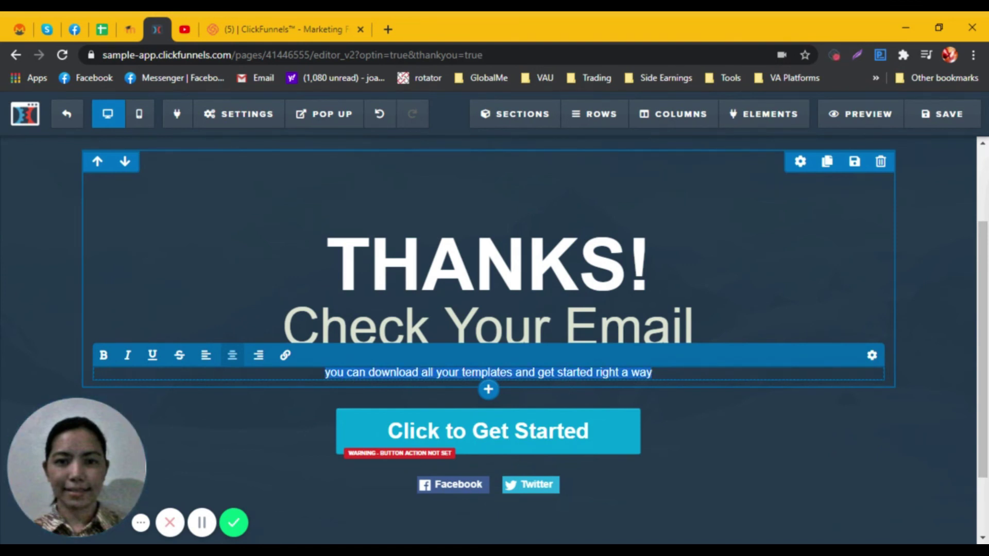
pyautogui.press('BackSpace')
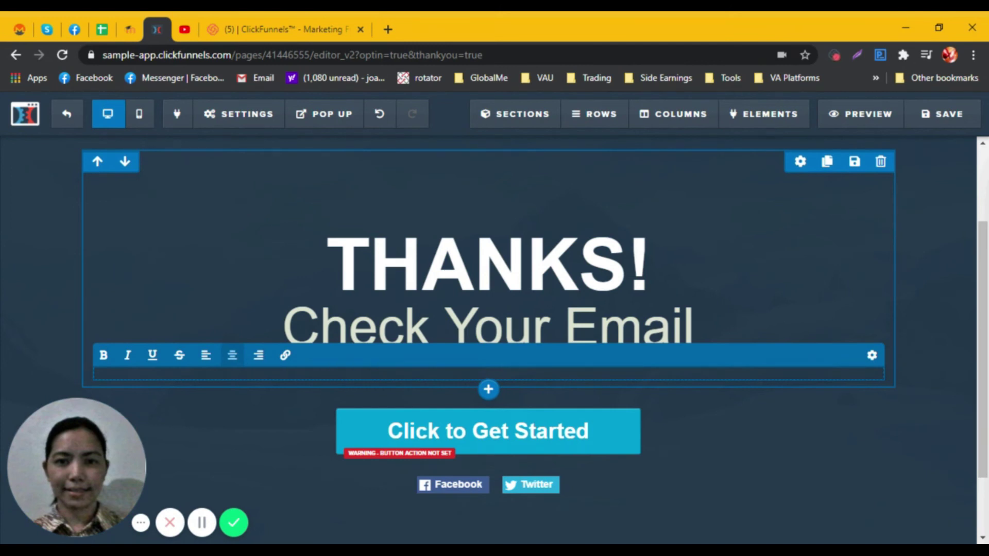
pyautogui.click(915, 327)
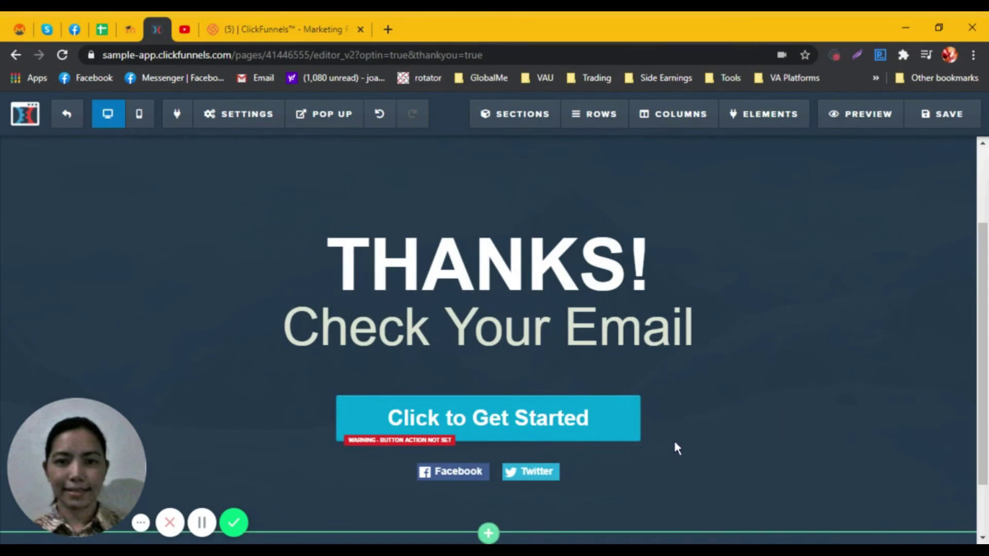
# - Save the thank-you page and scroll its live preview down to the footer
pyautogui.click(942, 124)
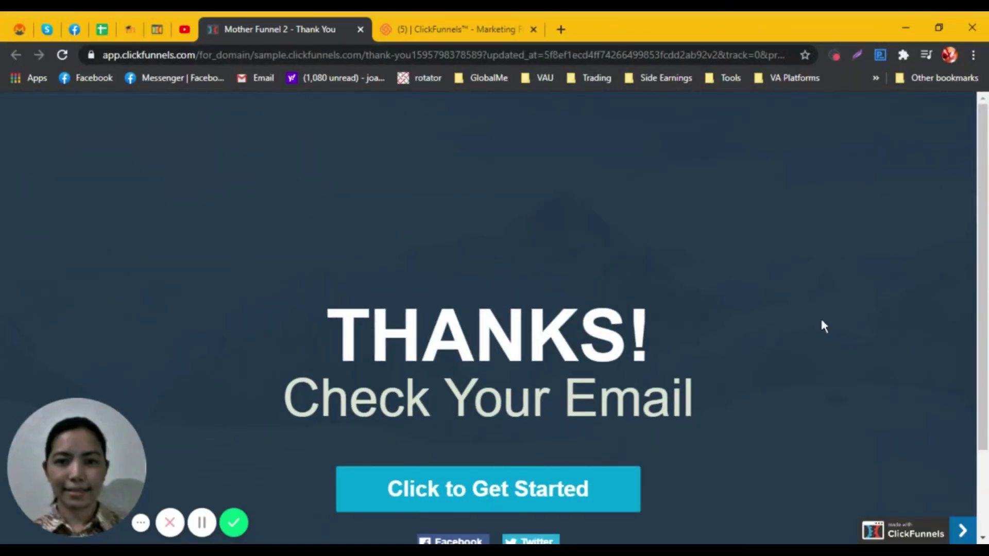
pyautogui.scroll(-2, 972, 276)
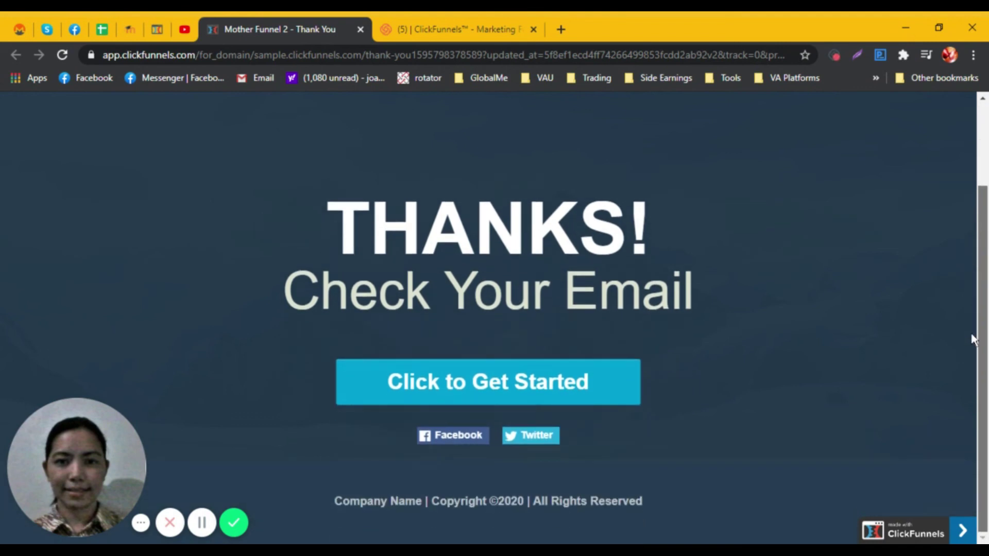